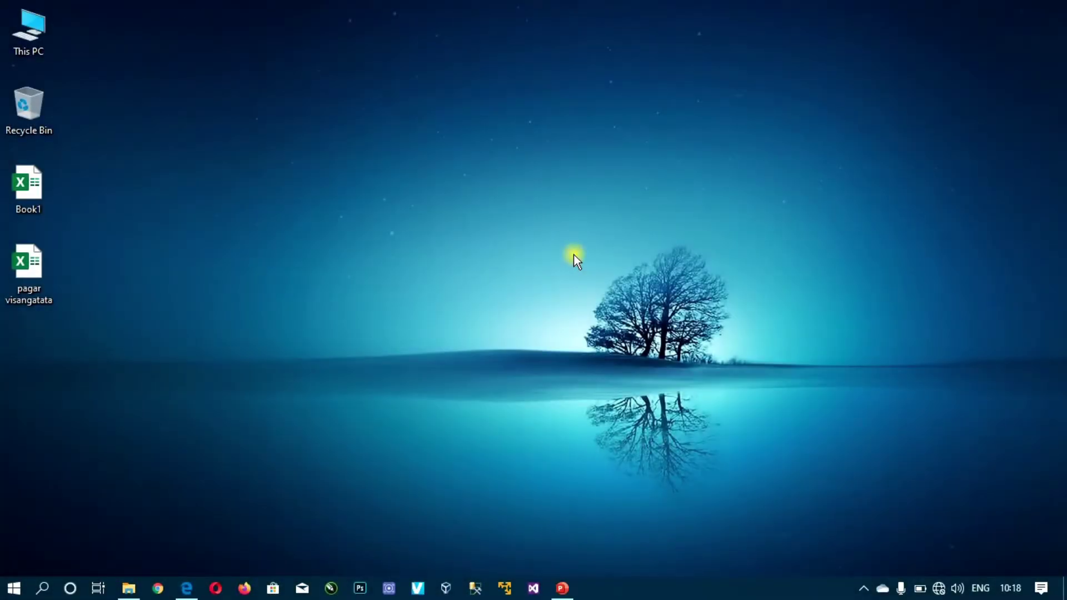
Step: Launch Excel from the Start search and create a new blank workbook, Book1
{"action": "key", "text": "super"}
{"action": "type", "text": "exce"}
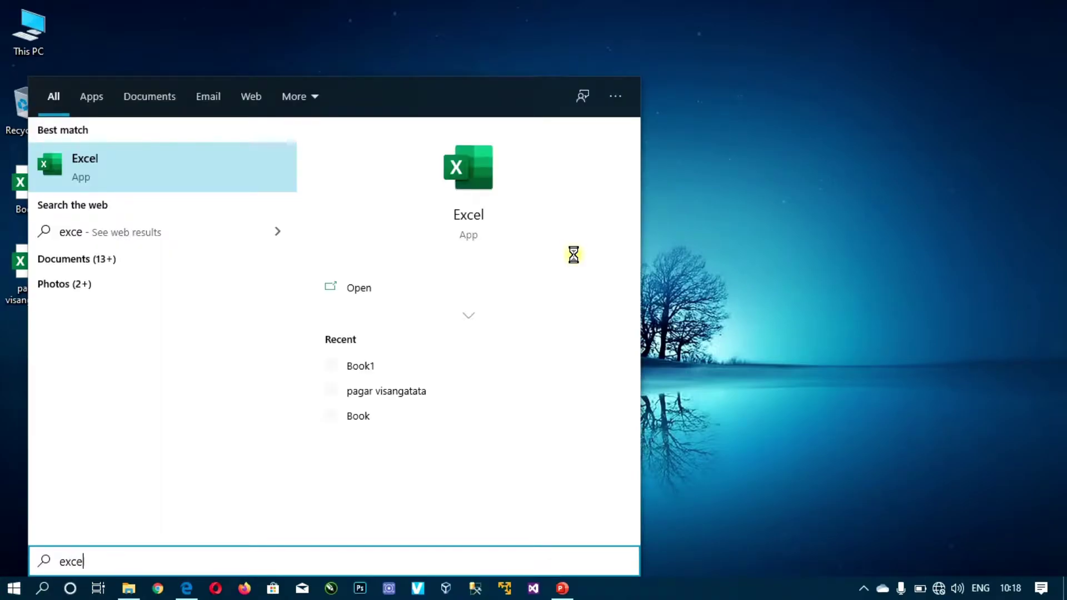
{"action": "key", "text": "Return"}
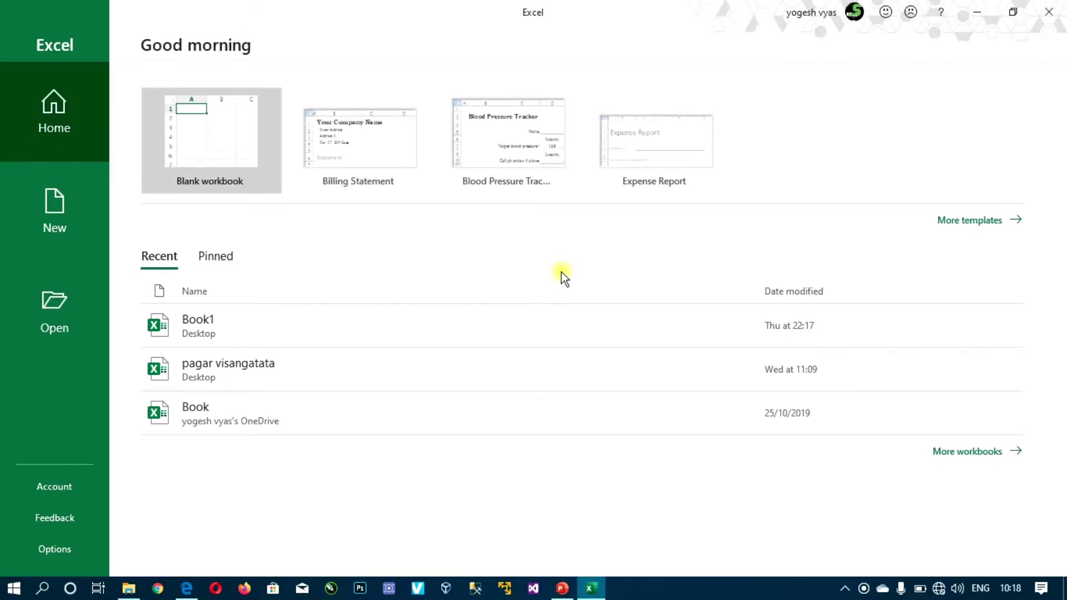
{"action": "left_click", "coordinate": [226, 139]}
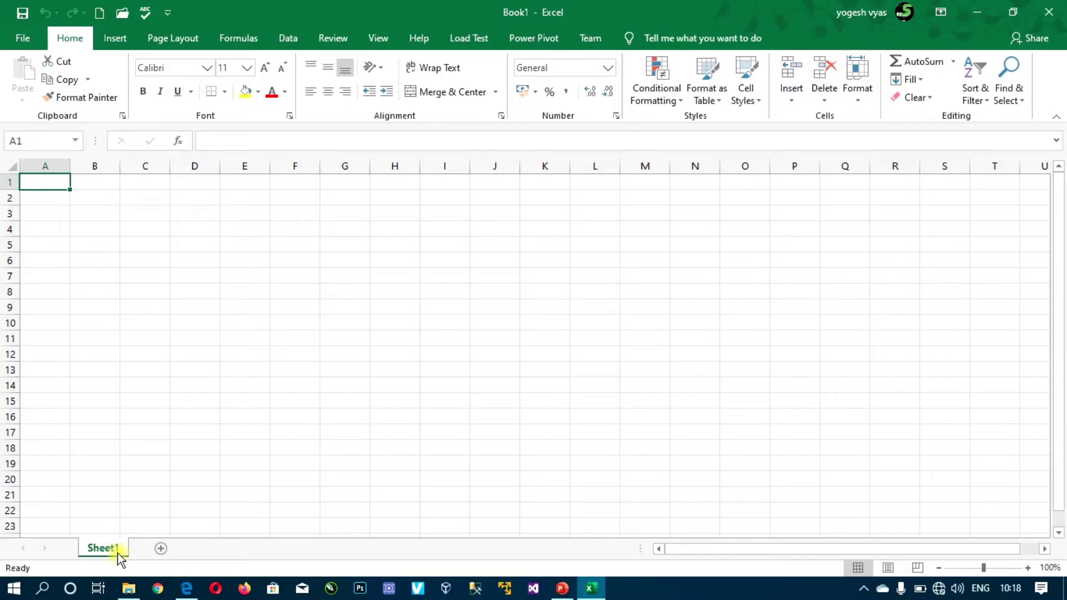
Step: Add five new sheets so the workbook holds Sheet1 through Sheet6
{"action": "left_click", "coordinate": [160, 550]}
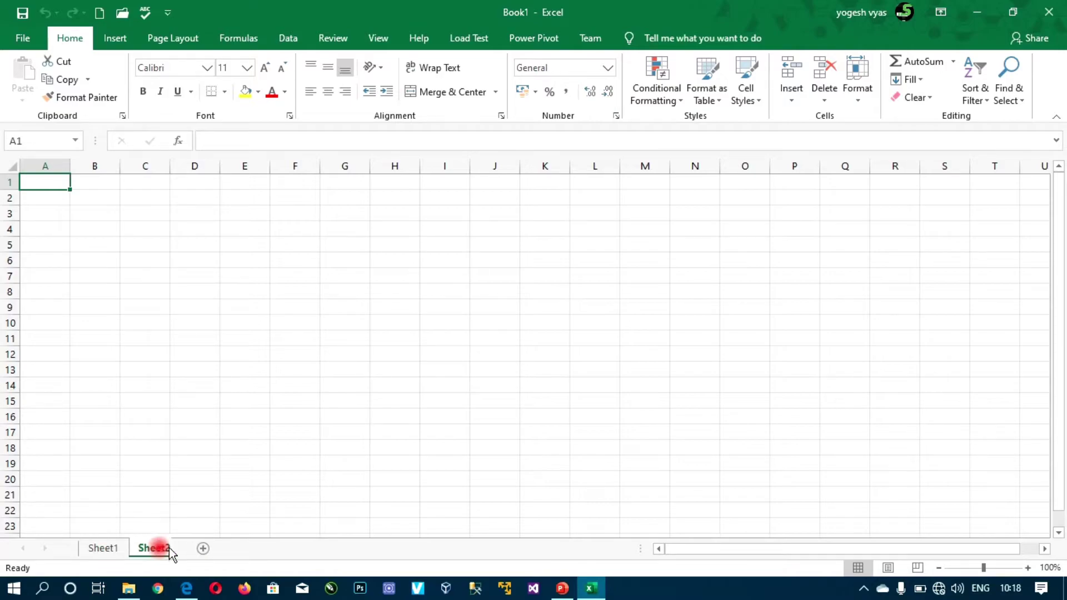
{"action": "left_click", "coordinate": [209, 550]}
{"action": "left_click", "coordinate": [263, 549]}
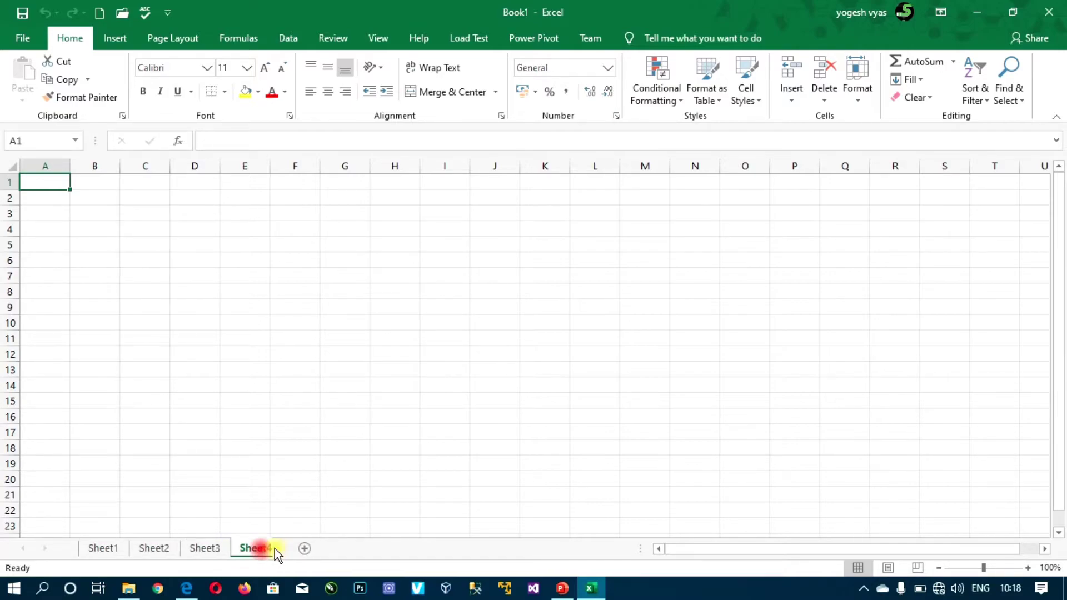
{"action": "left_click", "coordinate": [314, 548]}
{"action": "left_click", "coordinate": [365, 547]}
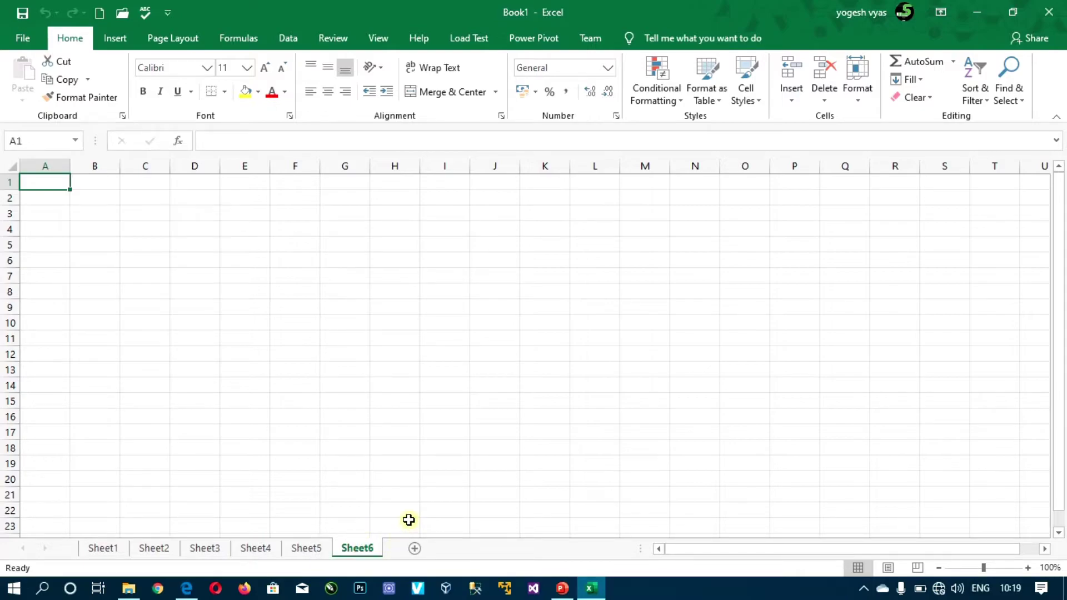
Step: Check each sheet from Sheet1 to Sheet6, then return to Sheet1
{"action": "left_click", "coordinate": [107, 550]}
{"action": "left_click", "coordinate": [157, 550]}
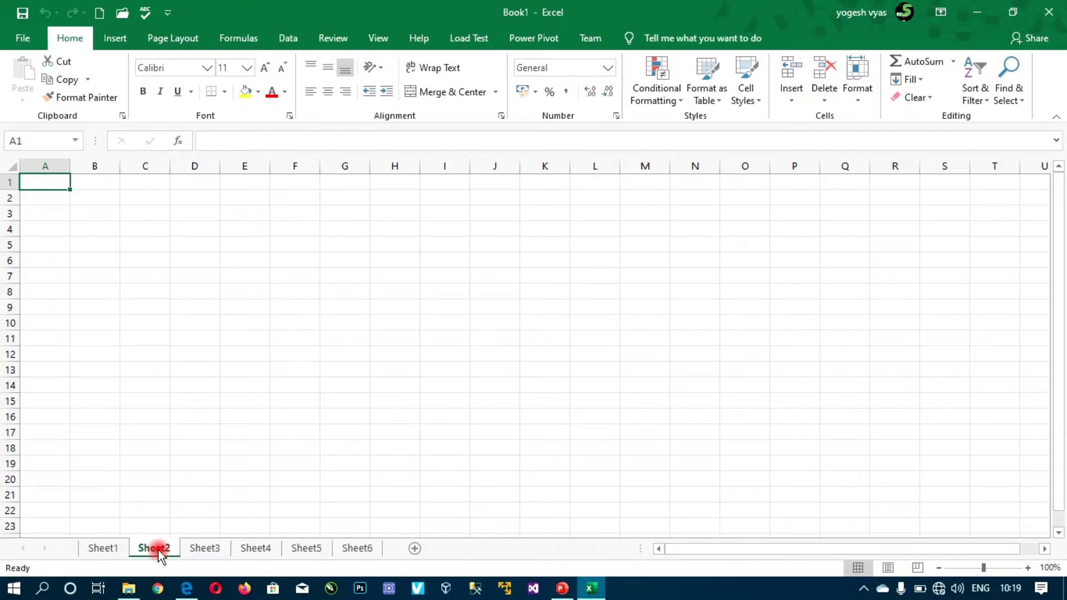
{"action": "left_click", "coordinate": [203, 550]}
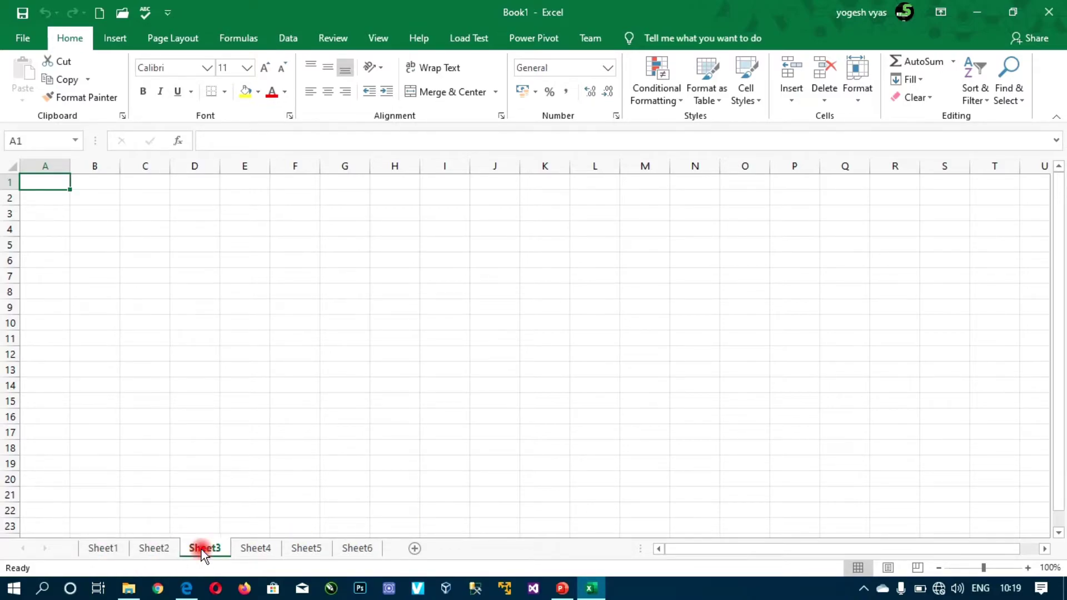
{"action": "left_click", "coordinate": [260, 548]}
{"action": "left_click", "coordinate": [306, 550]}
{"action": "left_click", "coordinate": [360, 549]}
{"action": "left_click", "coordinate": [103, 551]}
Step: Rename Sheet1 to ABC
{"action": "right_click", "coordinate": [98, 547]}
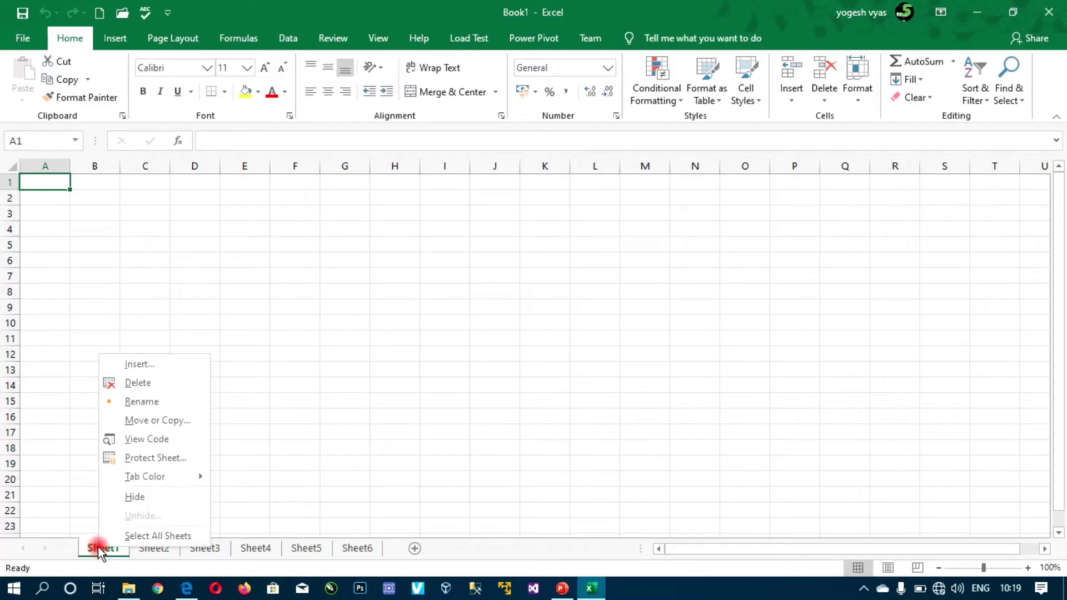
{"action": "left_click", "coordinate": [143, 402]}
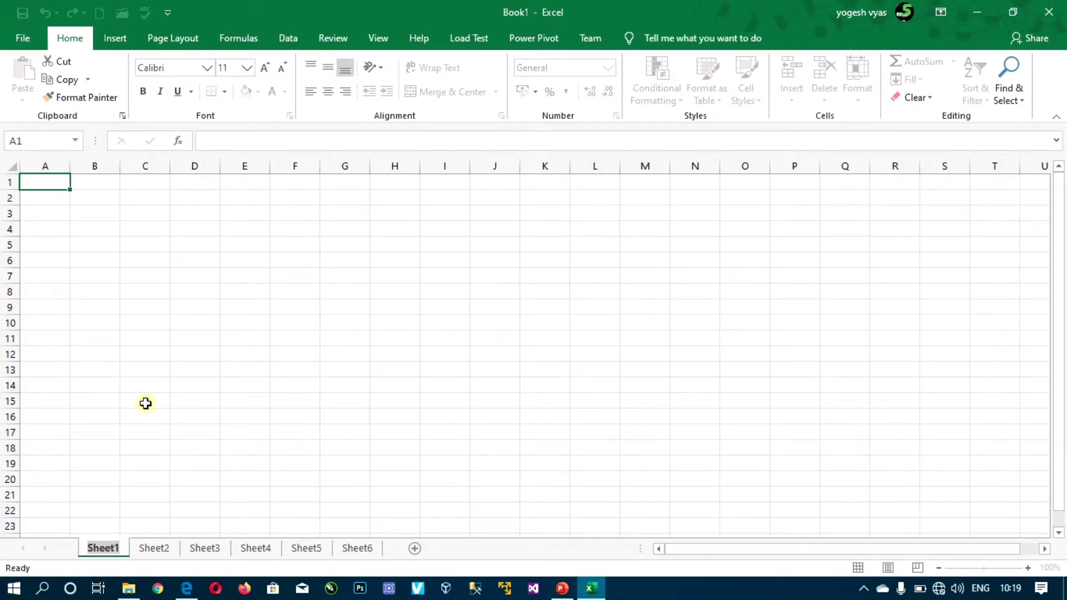
{"action": "key", "text": "BackSpace"}
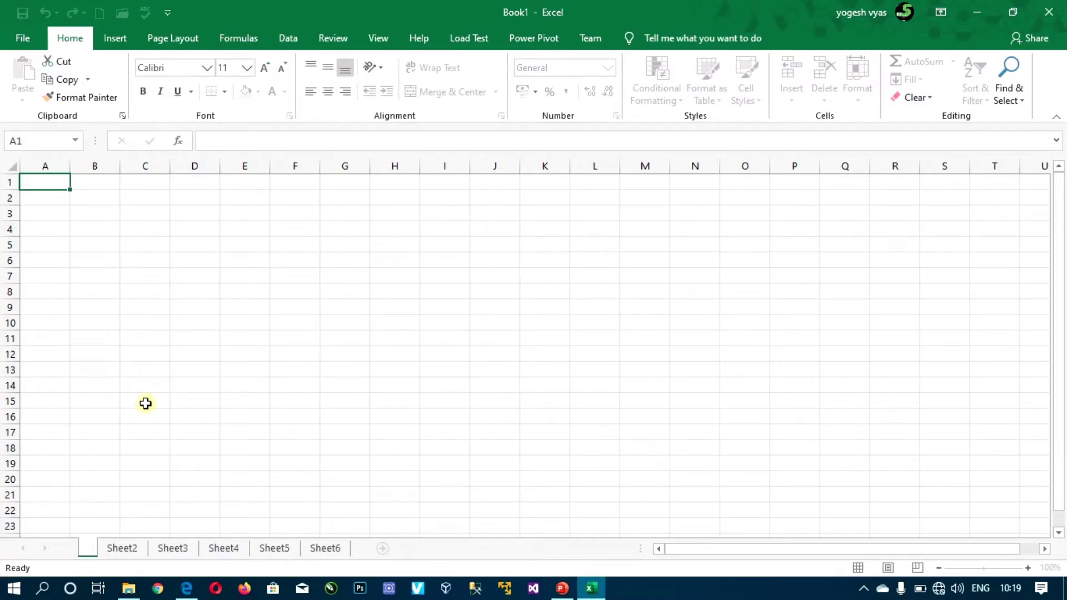
{"action": "type", "text": "ABC"}
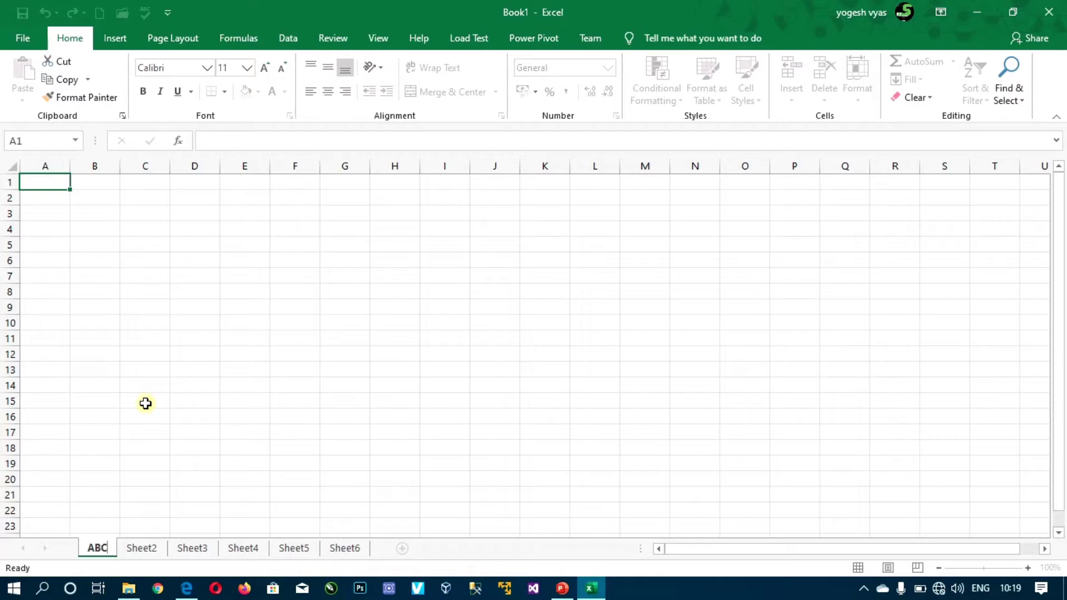
{"action": "key", "text": "Return"}
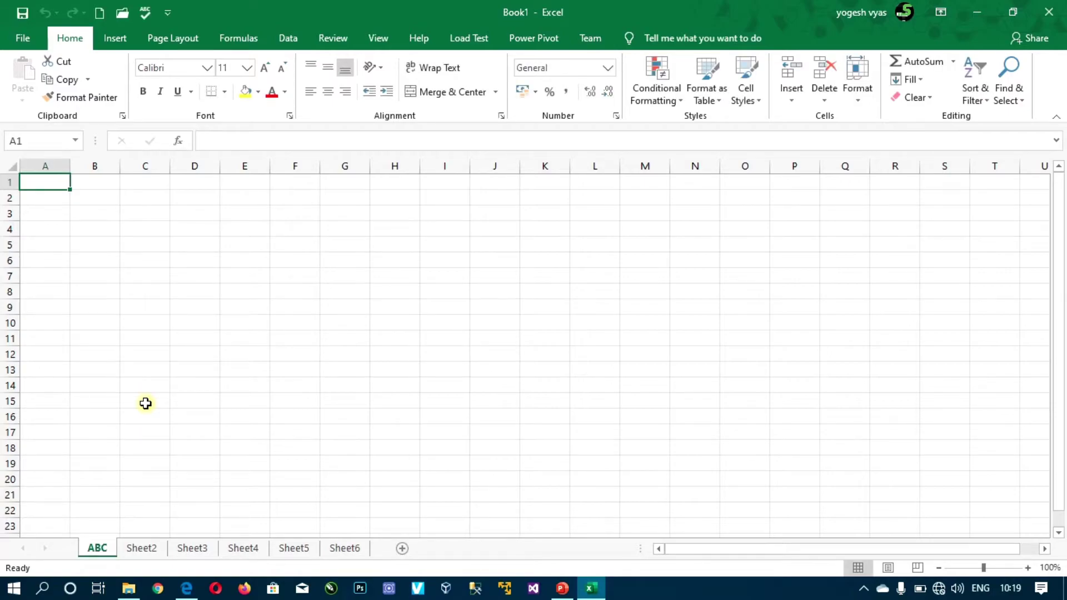
{"action": "left_click", "coordinate": [185, 400]}
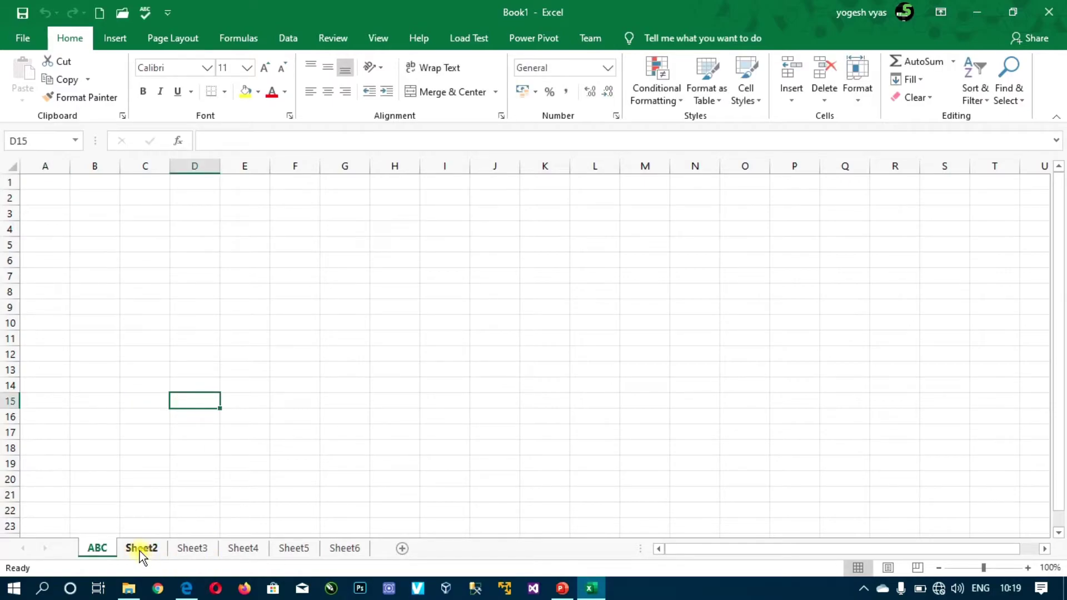
Step: Rename Sheet2 to DEF and Sheet3 to DATA
{"action": "left_click", "coordinate": [140, 549]}
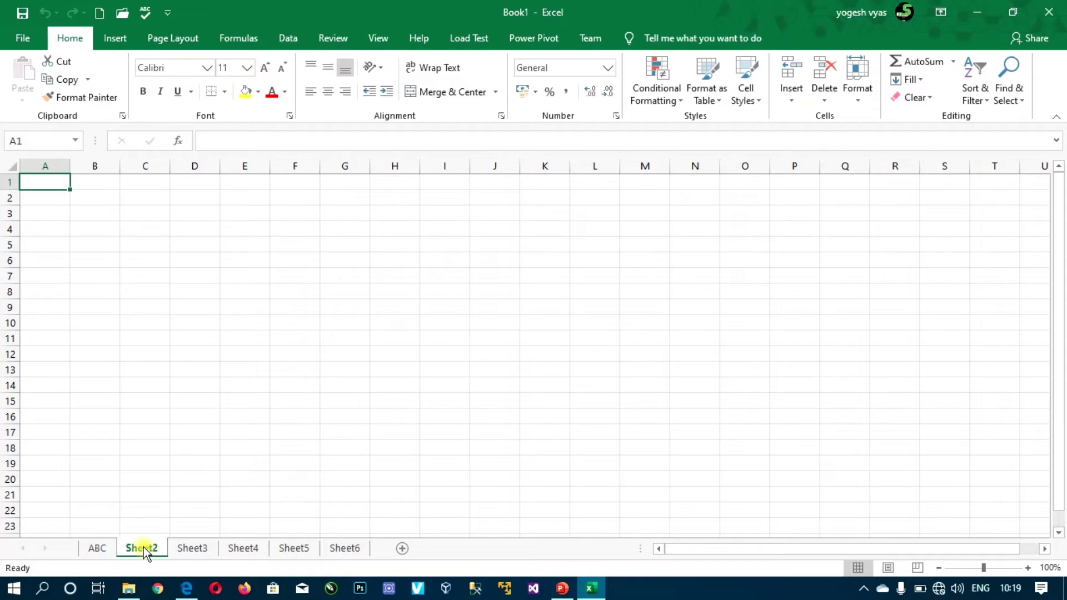
{"action": "double_click", "coordinate": [143, 547]}
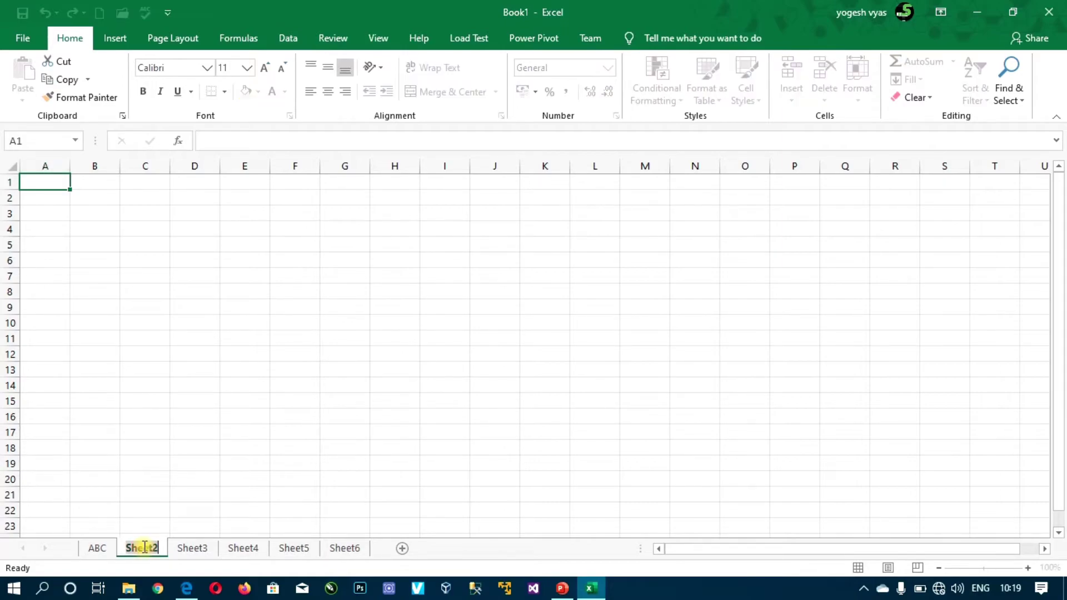
{"action": "key", "text": "BackSpace"}
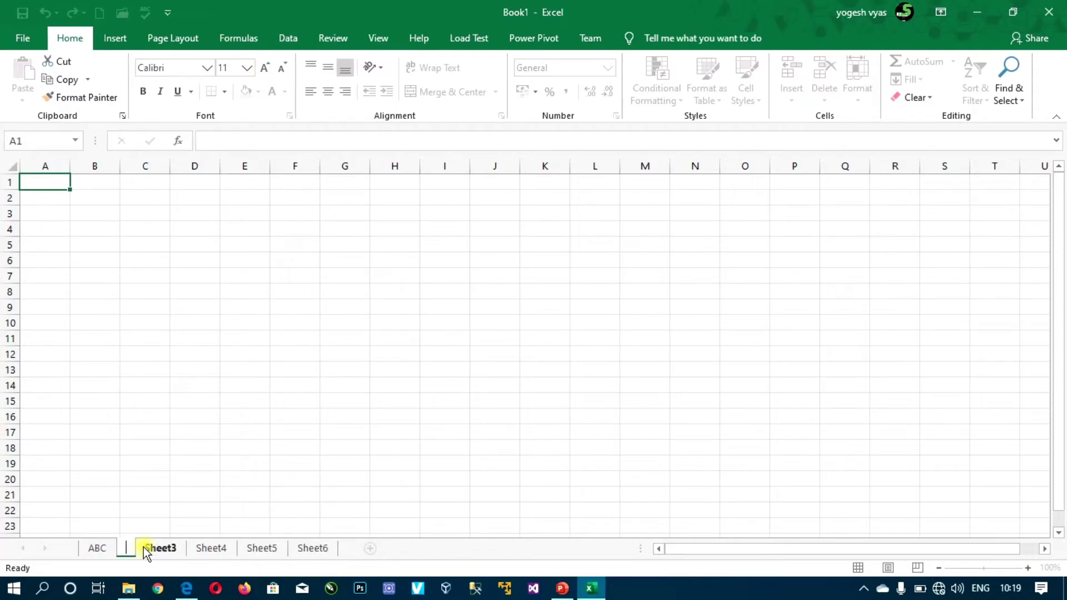
{"action": "type", "text": "D"}
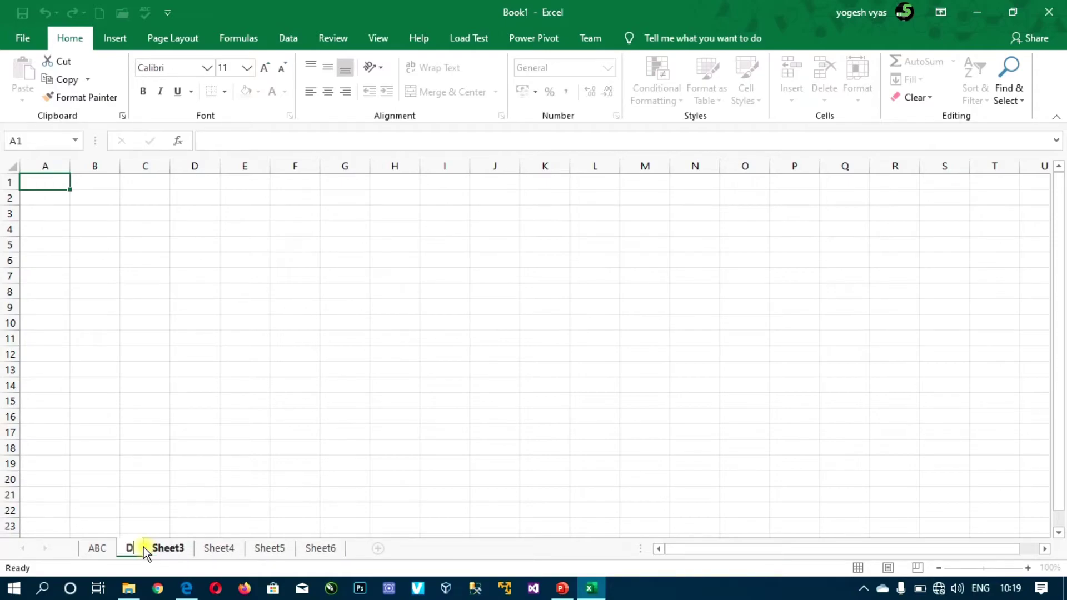
{"action": "type", "text": "EF"}
{"action": "key", "text": "Return"}
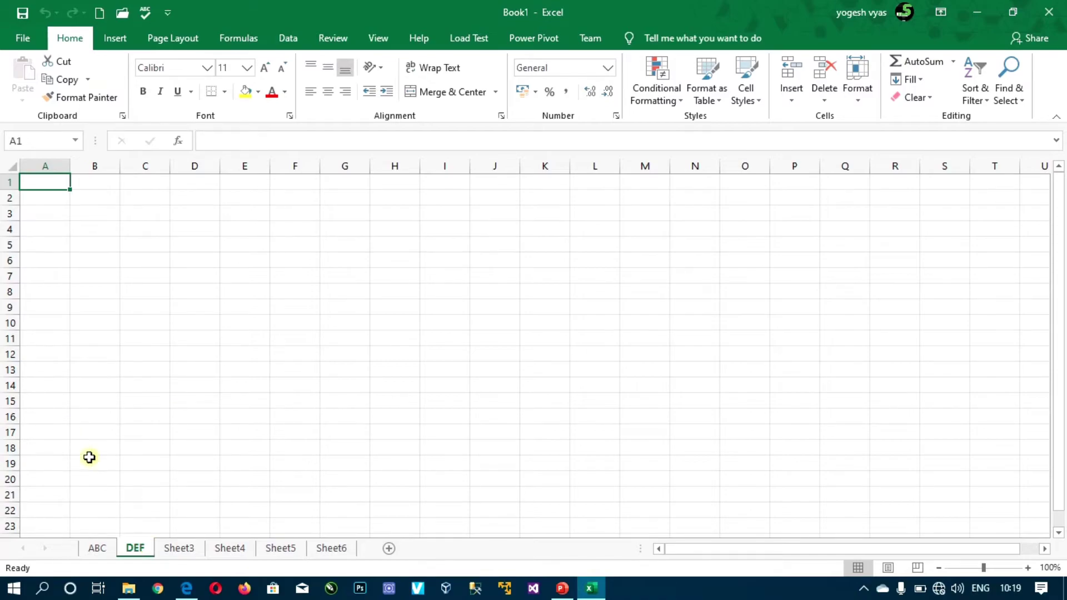
{"action": "double_click", "coordinate": [177, 549]}
{"action": "type", "text": "DATA"}
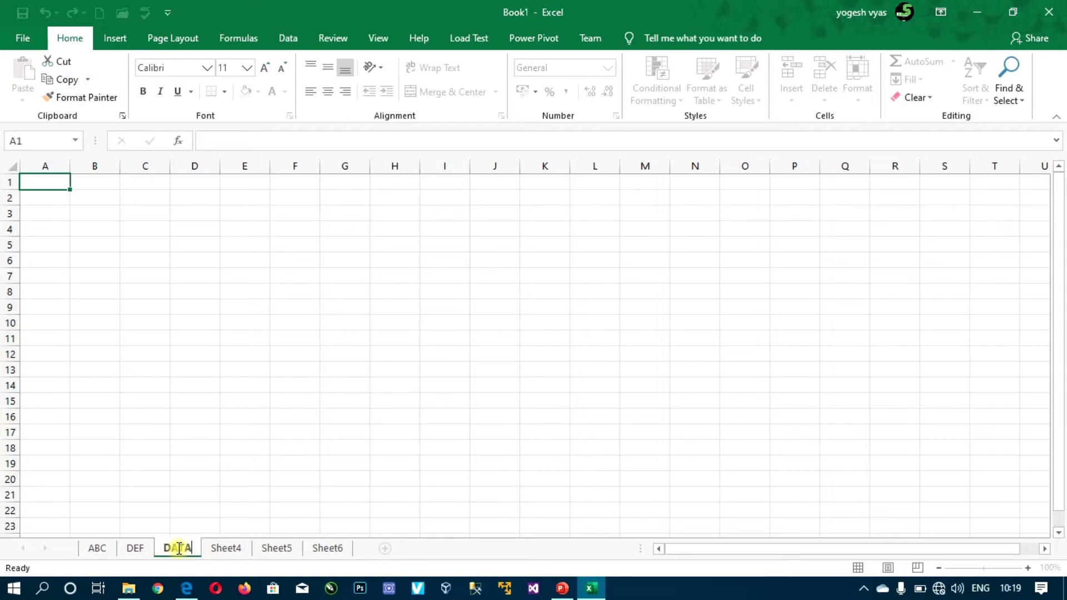
{"action": "key", "text": "Return"}
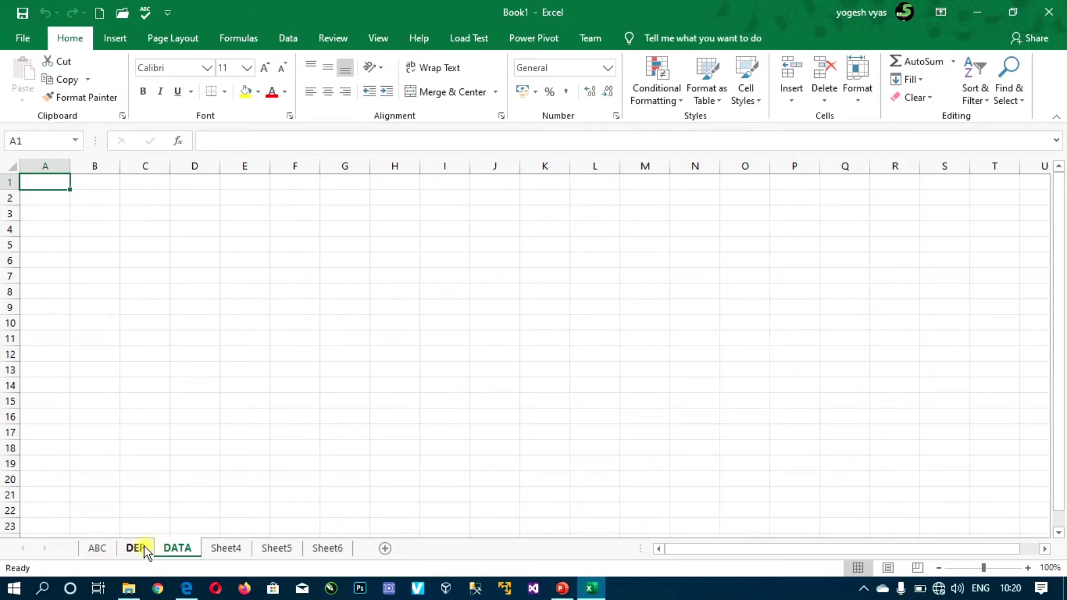
Step: Set tab colours to red for DATA, green for DEF and blue for ABC, then show Sheet5
{"action": "right_click", "coordinate": [181, 549]}
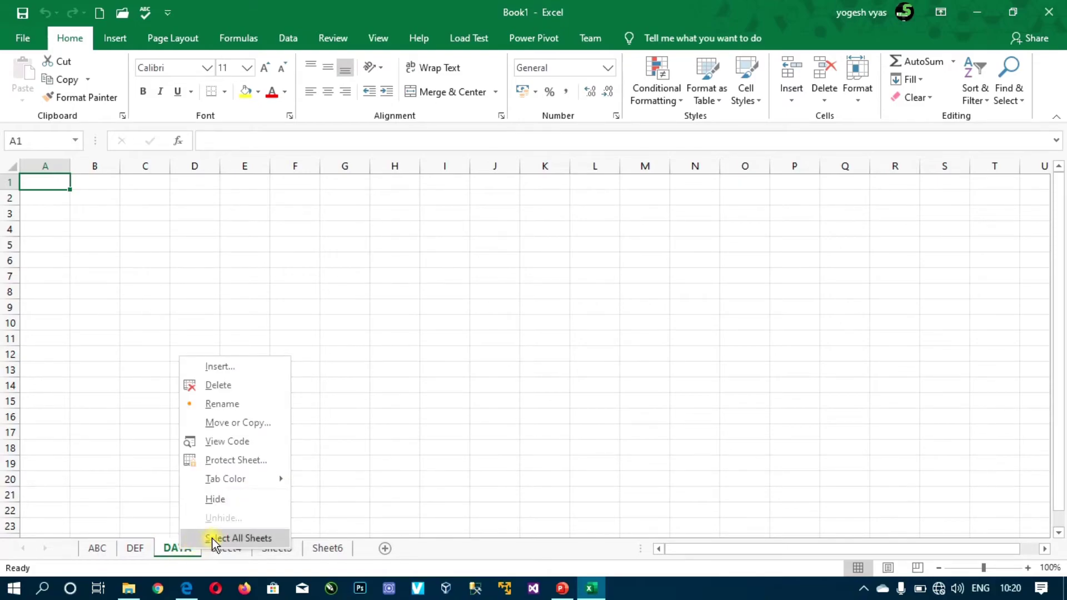
{"action": "mouse_move", "coordinate": [225, 478]}
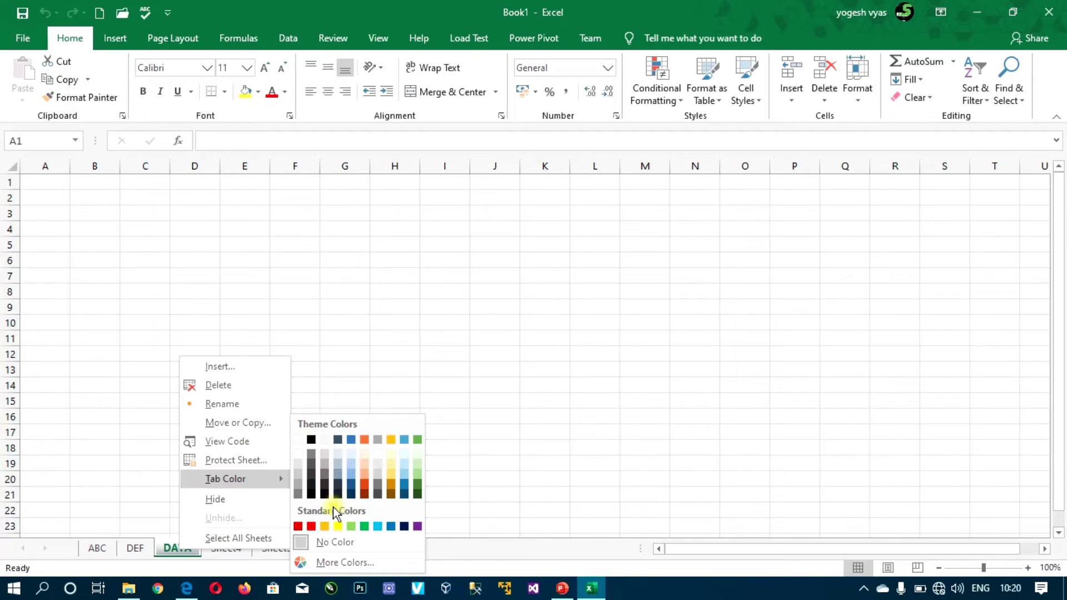
{"action": "left_click", "coordinate": [311, 526]}
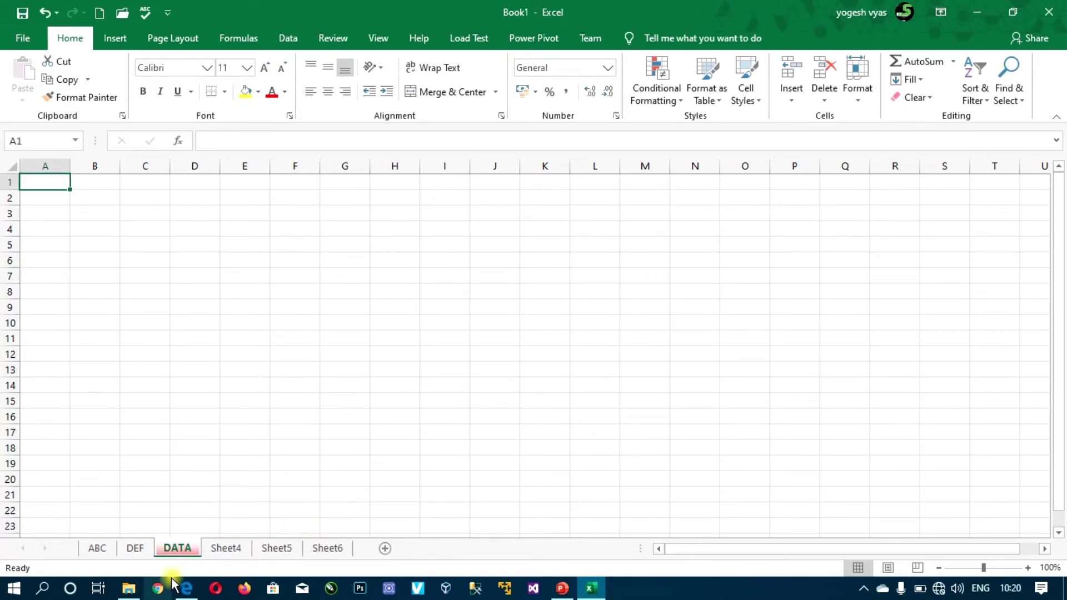
{"action": "left_click", "coordinate": [134, 553]}
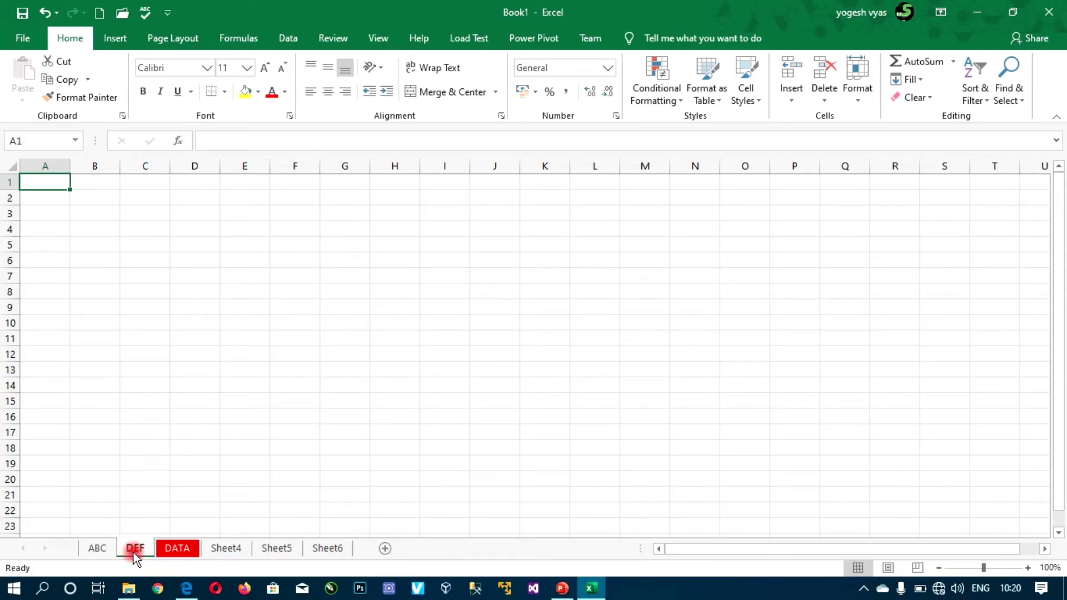
{"action": "right_click", "coordinate": [134, 548]}
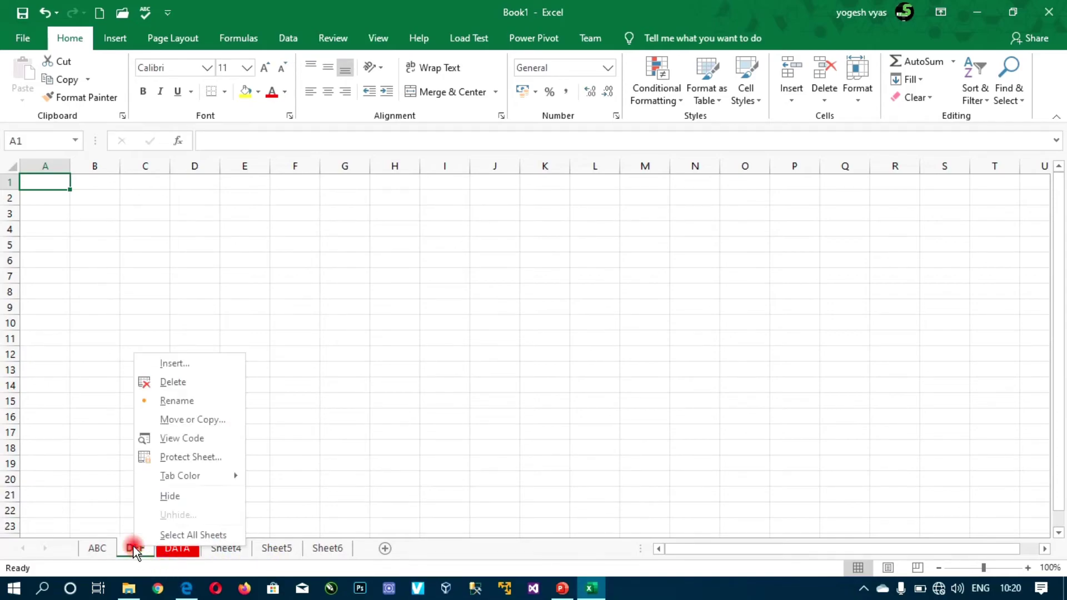
{"action": "mouse_move", "coordinate": [180, 476]}
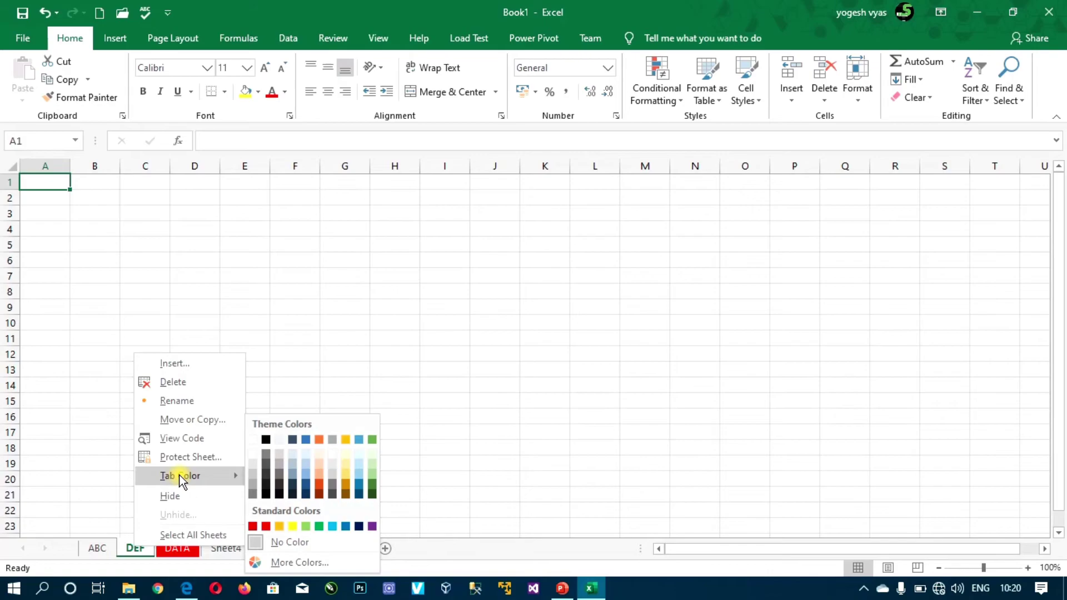
{"action": "left_click", "coordinate": [318, 526]}
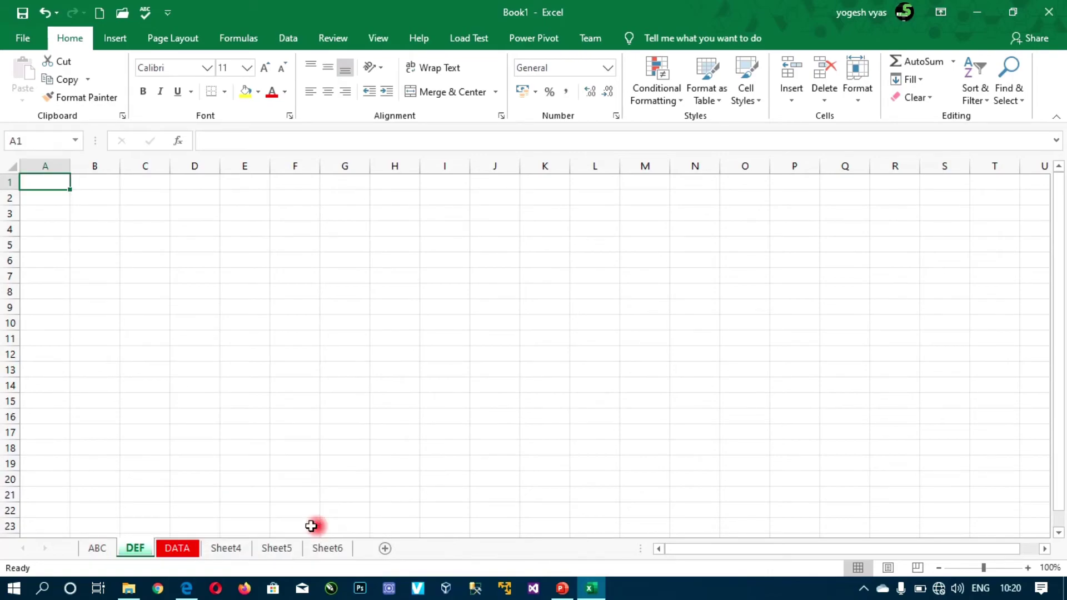
{"action": "left_click", "coordinate": [101, 550]}
{"action": "right_click", "coordinate": [96, 548]}
{"action": "mouse_move", "coordinate": [142, 478]}
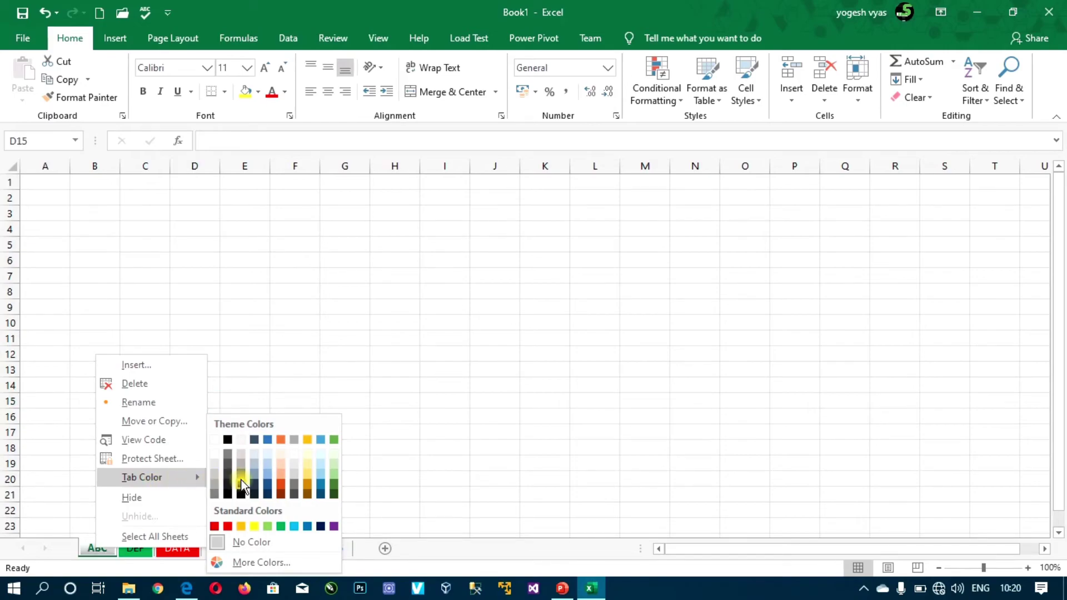
{"action": "left_click", "coordinate": [308, 526]}
{"action": "left_click", "coordinate": [276, 548]}
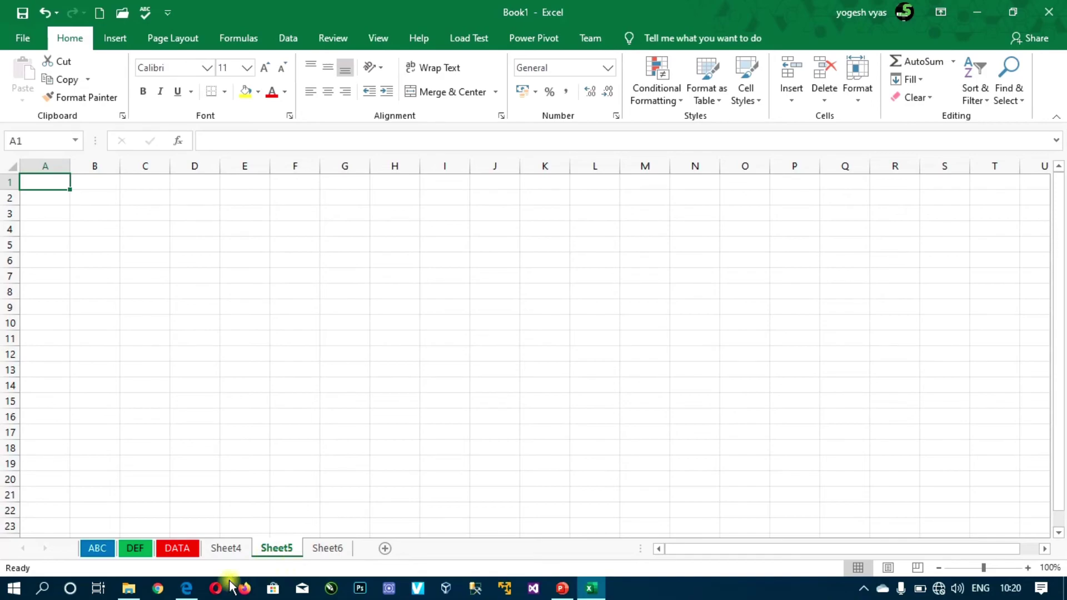
Step: Check the blue ABC, green DEF and red DATA tabs, ending on the DATA sheet
{"action": "left_click", "coordinate": [97, 549]}
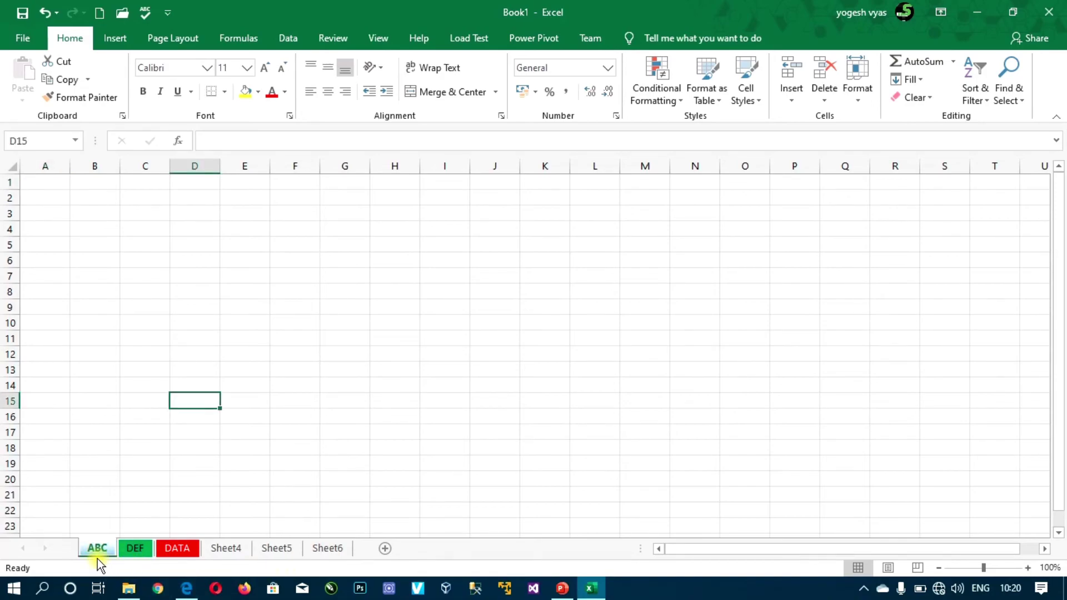
{"action": "left_click", "coordinate": [135, 548]}
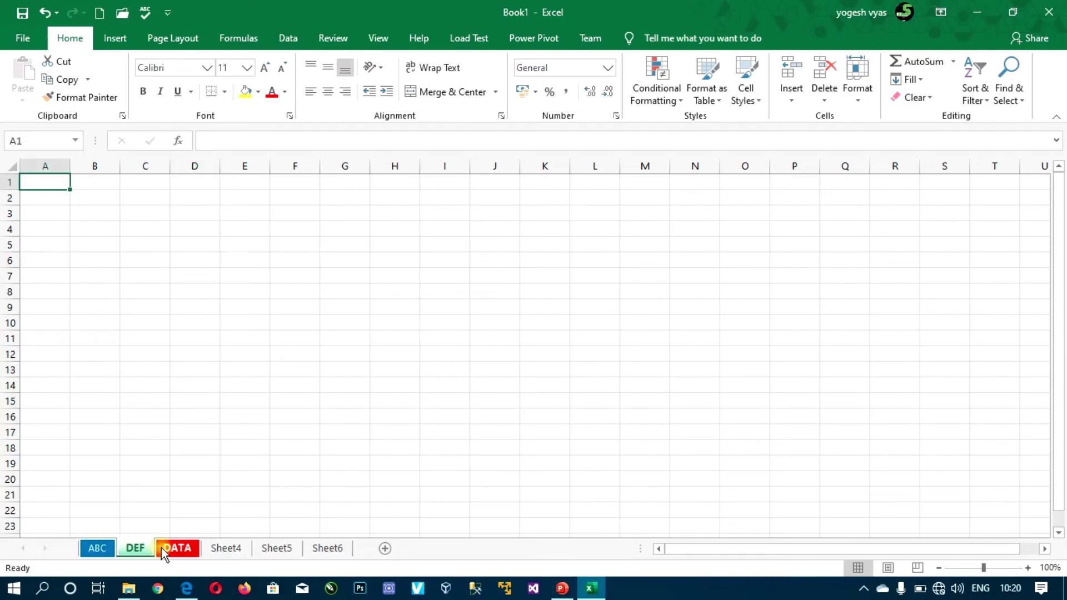
{"action": "left_click", "coordinate": [176, 547]}
{"action": "left_click", "coordinate": [135, 551]}
{"action": "left_click", "coordinate": [95, 549]}
{"action": "left_click", "coordinate": [135, 550]}
{"action": "left_click", "coordinate": [173, 551]}
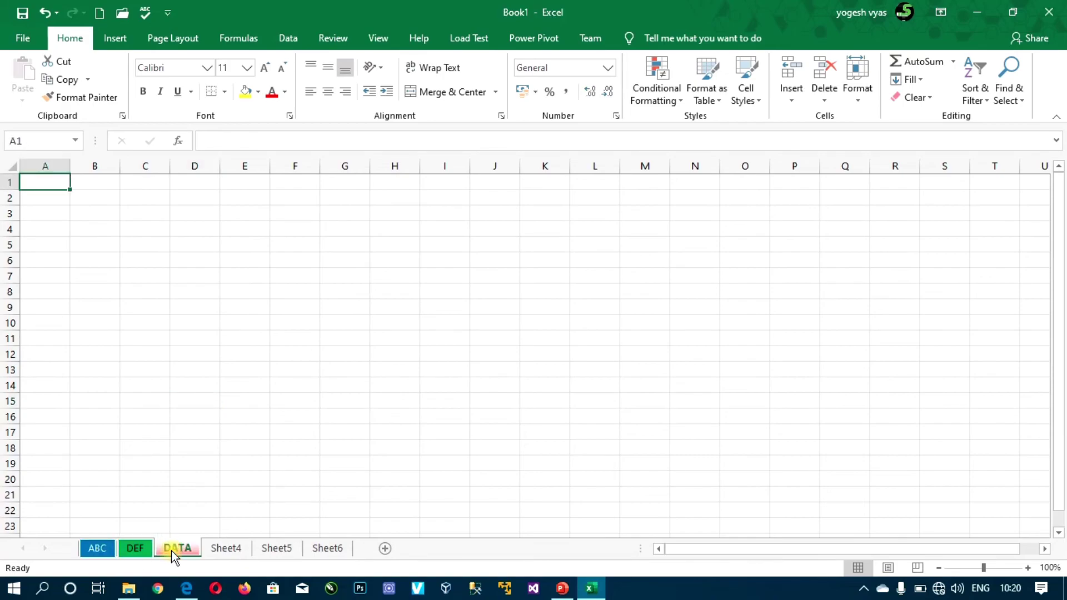